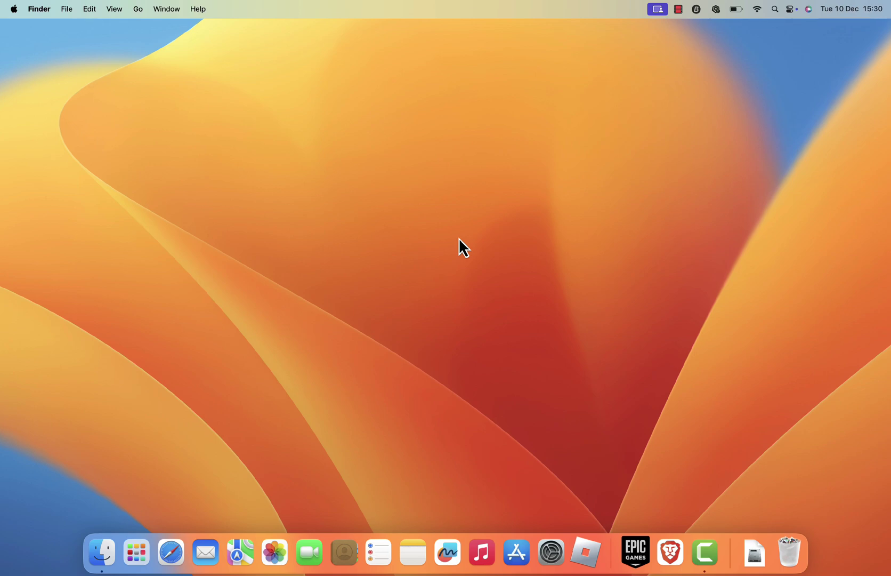
Step: Open the Brave browser and go to geforcenow.com
{"action": "left_click", "coordinate": [669, 559]}
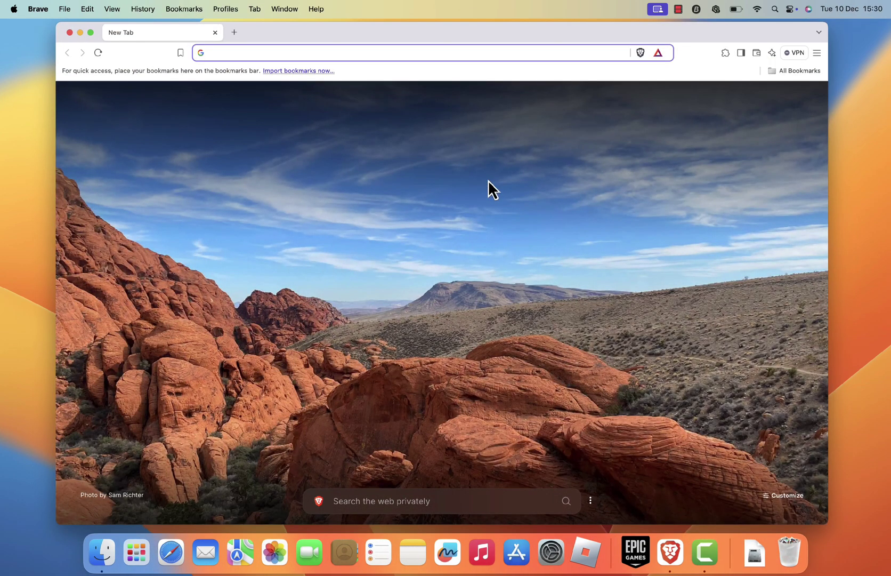
{"action": "type", "text": "geforcenow.com"}
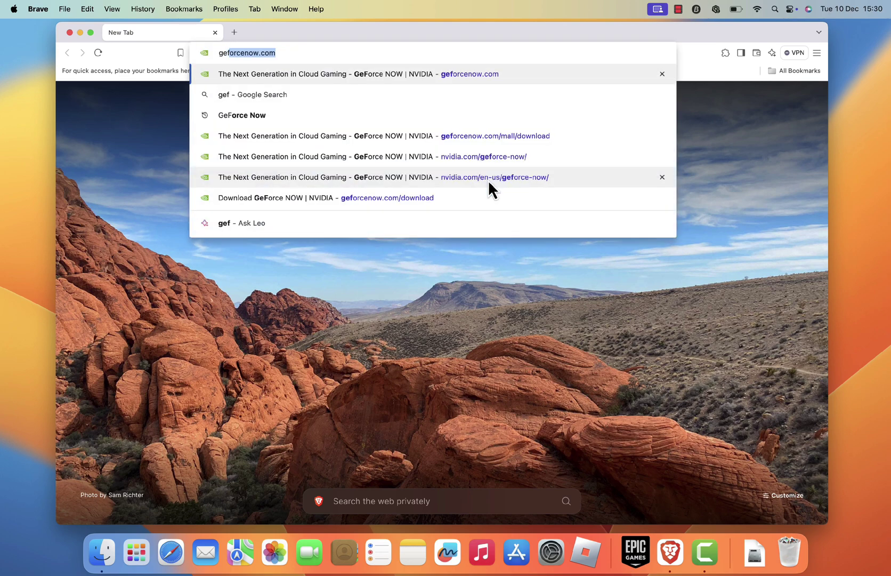
{"action": "key", "text": "Return"}
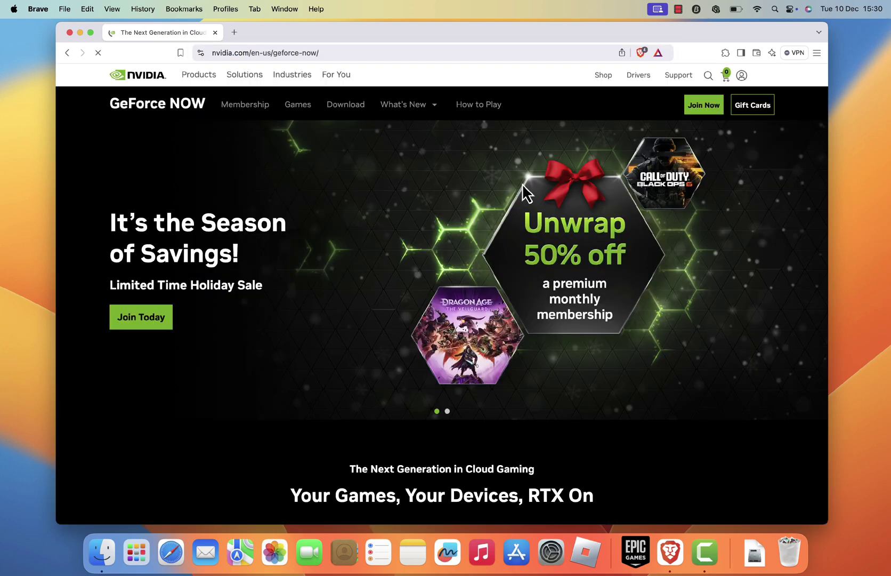
Step: Join GeForce NOW with the Free membership from the 1-Month Plans
{"action": "left_click", "coordinate": [698, 109]}
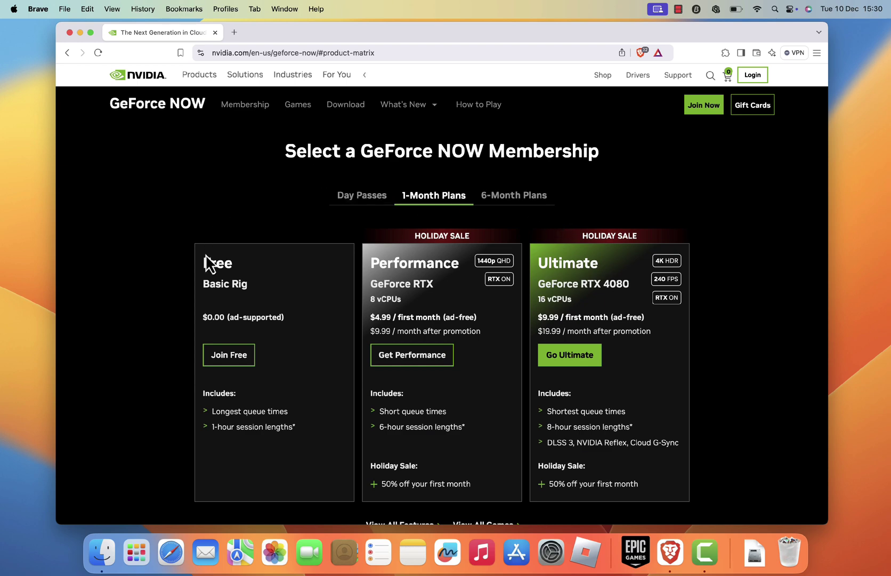
{"action": "left_click_drag", "start_coordinate": [205, 256], "coordinate": [258, 262]}
{"action": "left_click", "coordinate": [278, 248]}
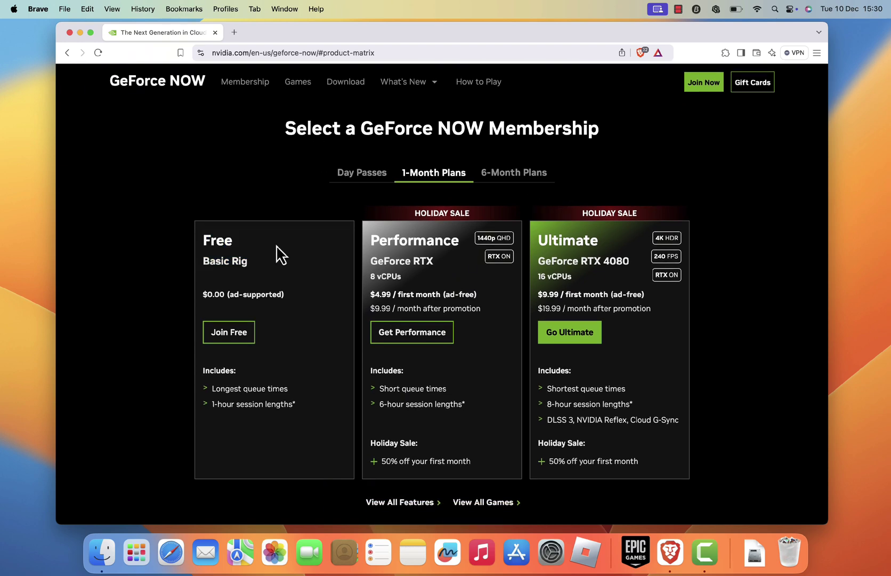
{"action": "scroll", "coordinate": [309, 373], "scroll_direction": "up", "scroll_amount": 1}
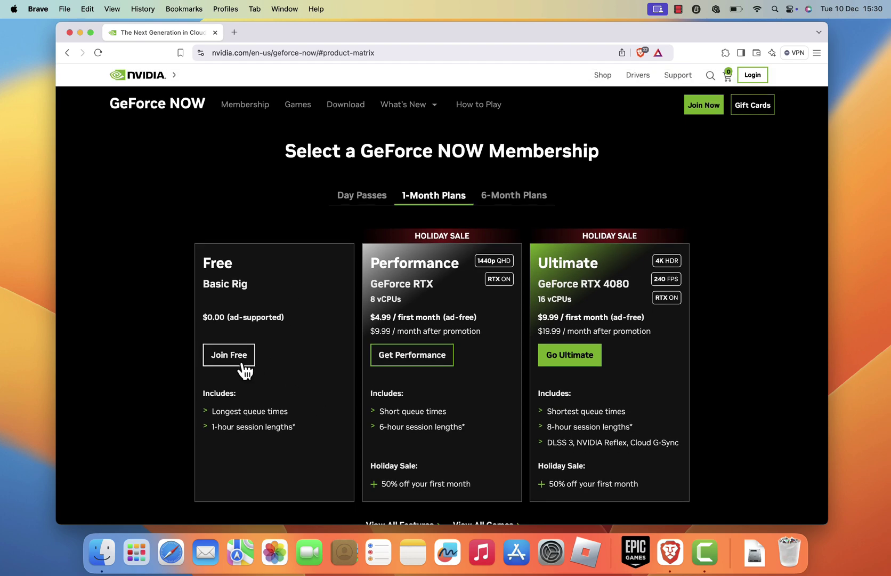
{"action": "left_click", "coordinate": [243, 365]}
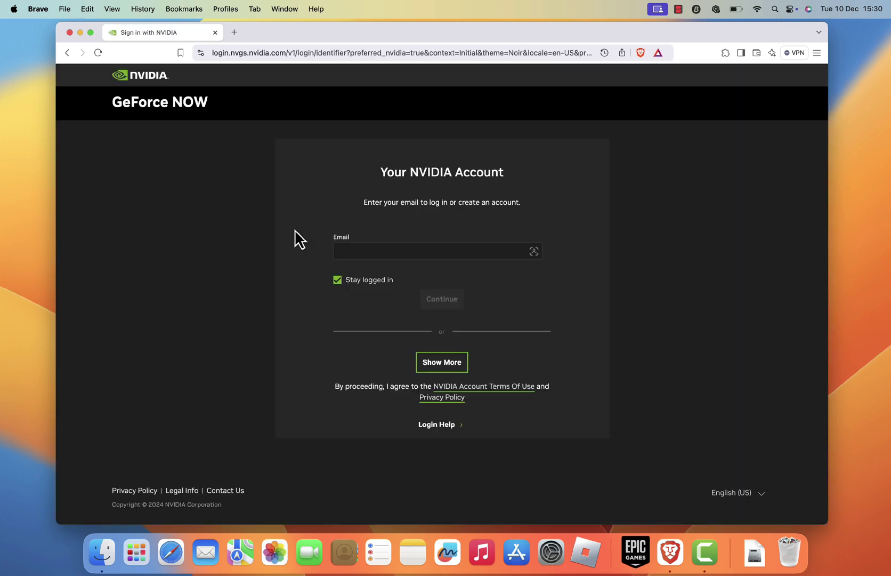
Step: Create the NVIDIA account through Google sign-in, filling in the date of birth and completing the human check
{"action": "left_click", "coordinate": [381, 350]}
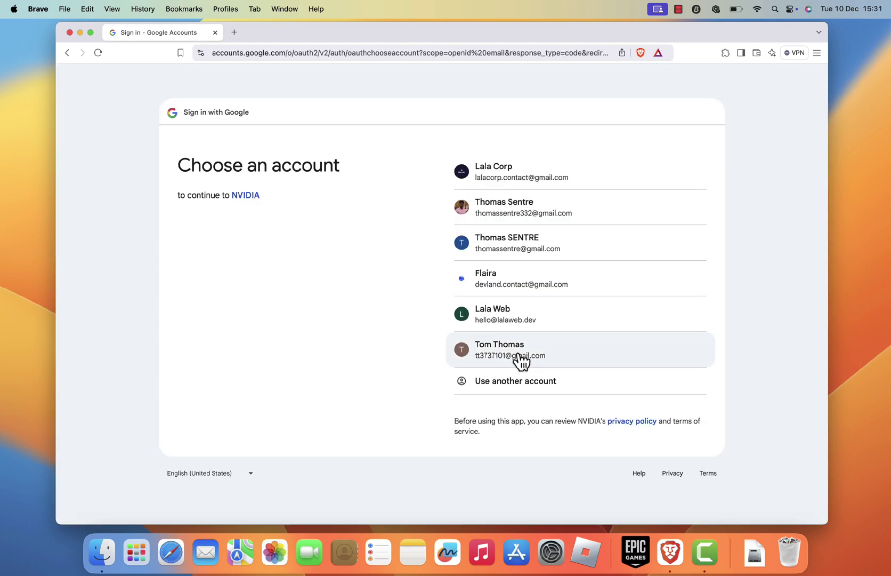
{"action": "left_click", "coordinate": [522, 361]}
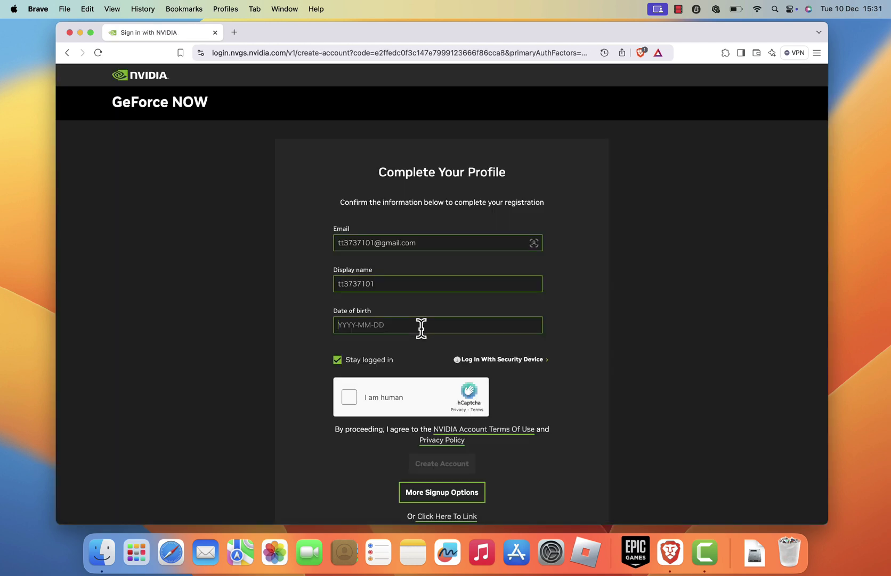
{"action": "type", "text": "2000-09-09"}
{"action": "left_click", "coordinate": [349, 398]}
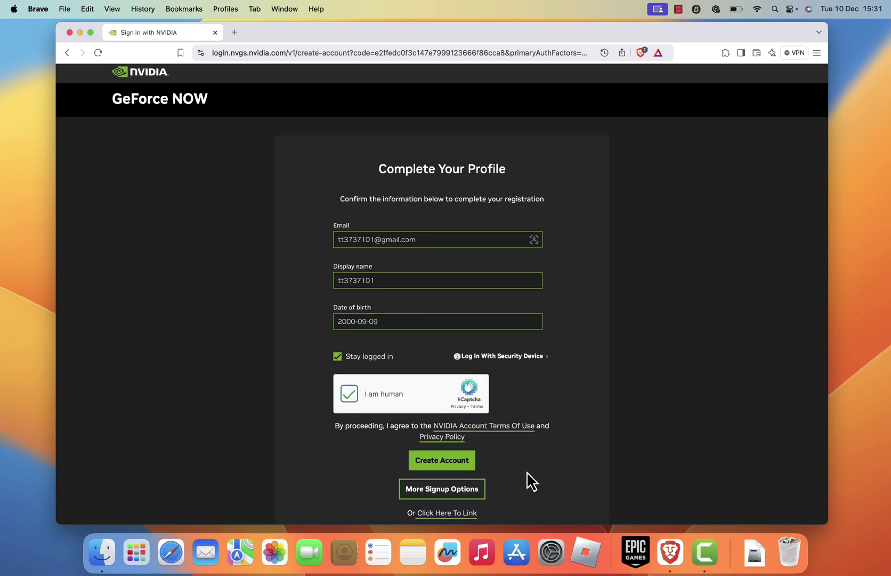
{"action": "left_click", "coordinate": [462, 469]}
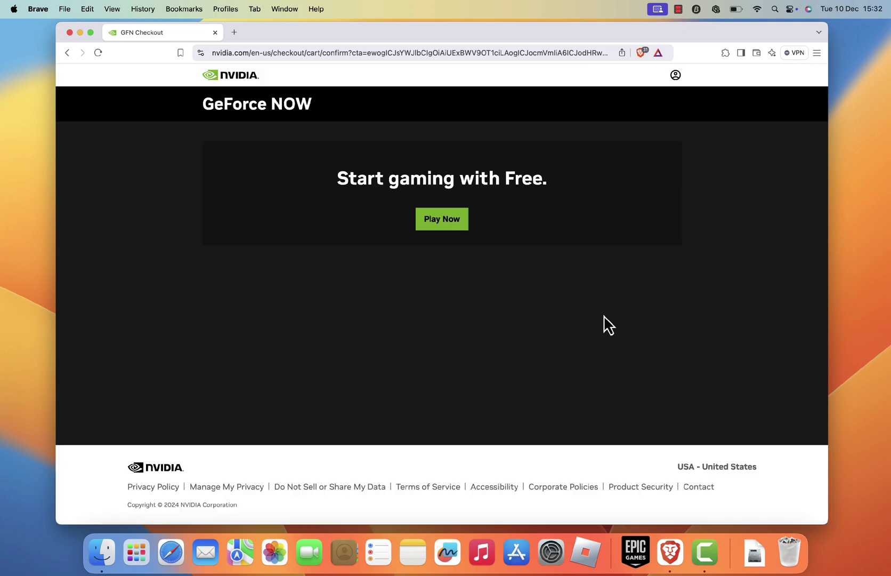
Step: Start playing with the free membership and log in to GeForce NOW in the browser with the new NVIDIA account
{"action": "left_click", "coordinate": [450, 222]}
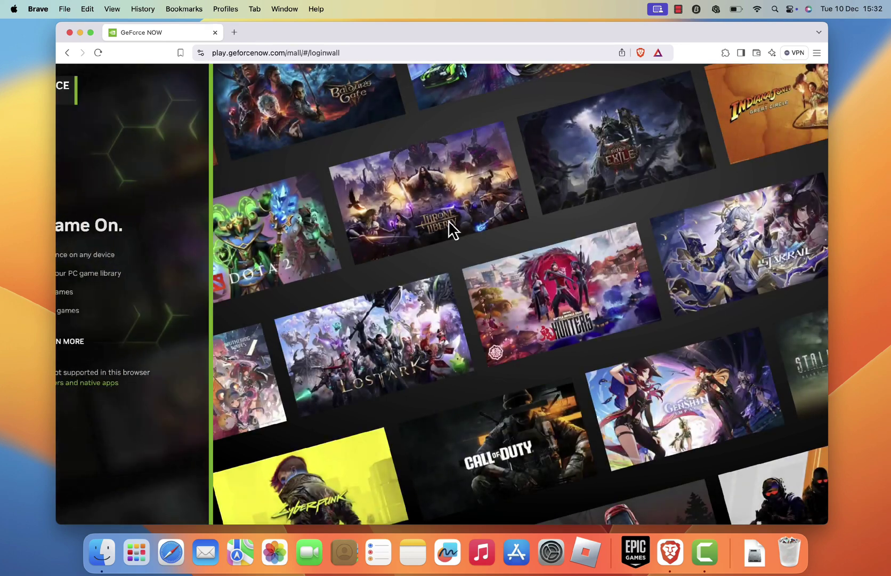
{"action": "left_click", "coordinate": [112, 347]}
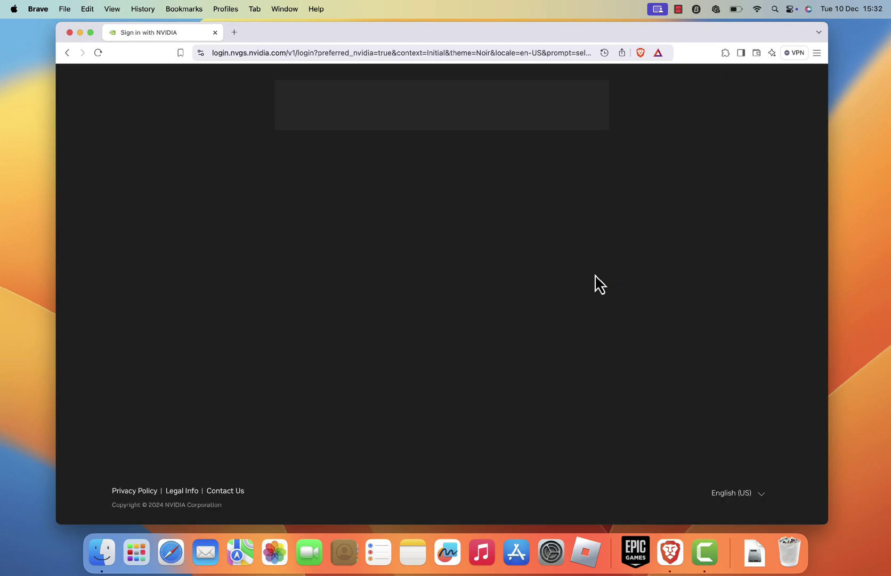
{"action": "left_click", "coordinate": [523, 229]}
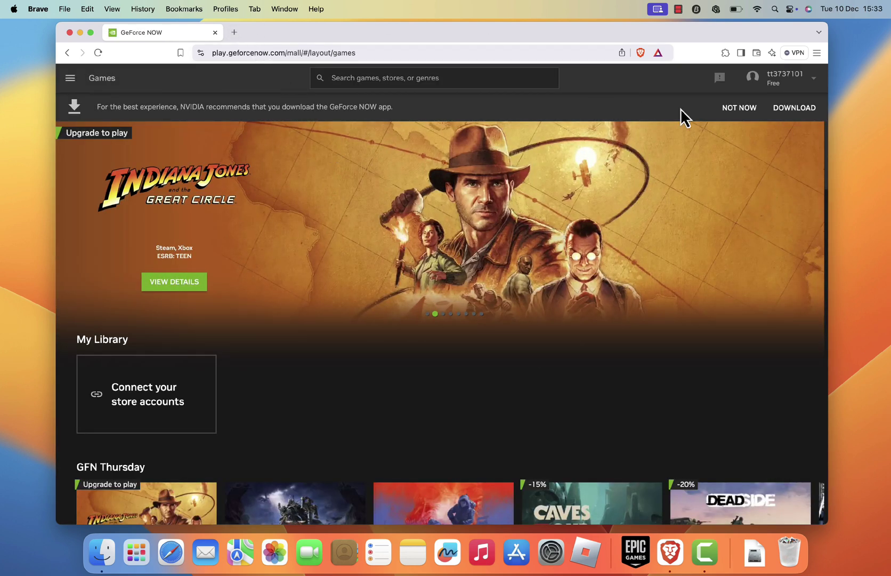
Step: Download the GeForce NOW app for Mac and save the installer in the Downloads folder
{"action": "left_click", "coordinate": [788, 114]}
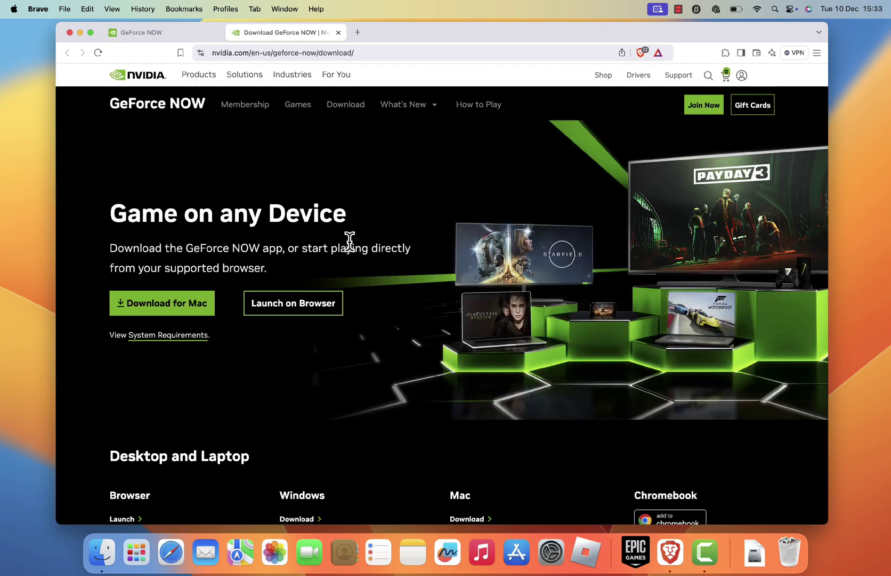
{"action": "left_click", "coordinate": [157, 315]}
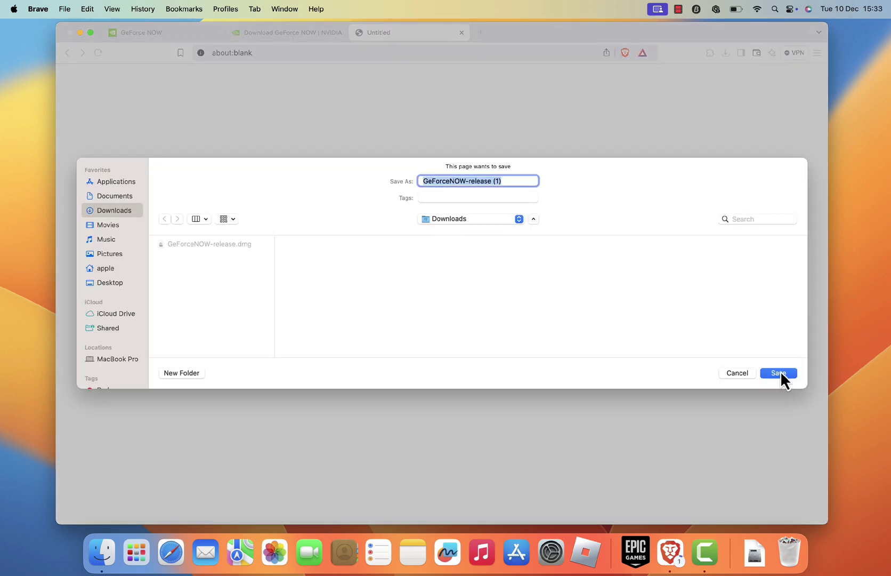
{"action": "left_click", "coordinate": [778, 373]}
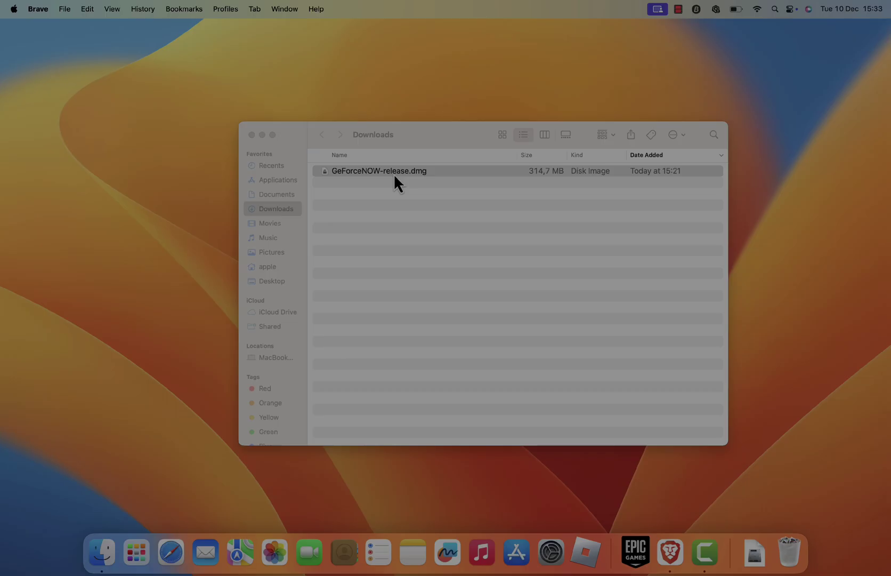
Step: Open GeForceNOW-release.dmg in Finder and copy NVIDIA GeForce NOW into the Applications folder
{"action": "left_click", "coordinate": [394, 172]}
{"action": "double_click", "coordinate": [394, 172]}
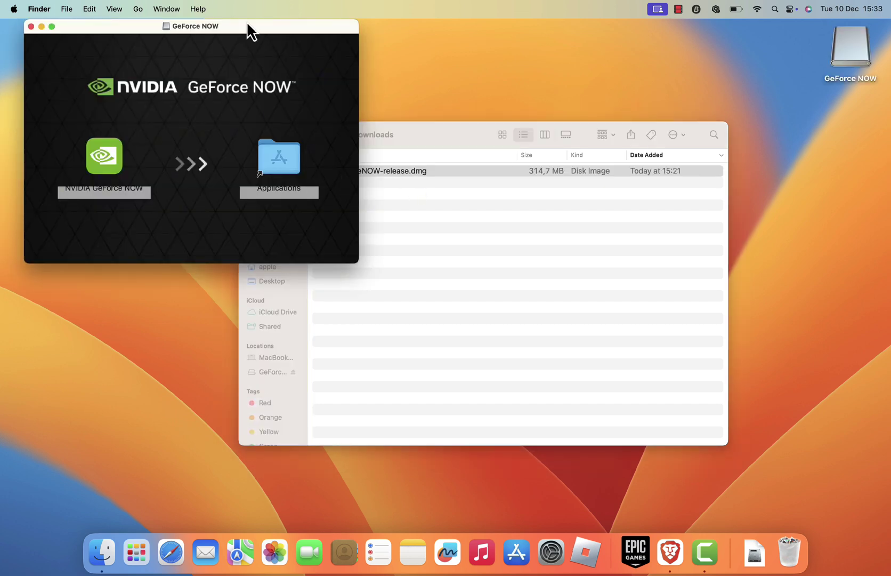
{"action": "left_click_drag", "start_coordinate": [249, 38], "coordinate": [531, 159]}
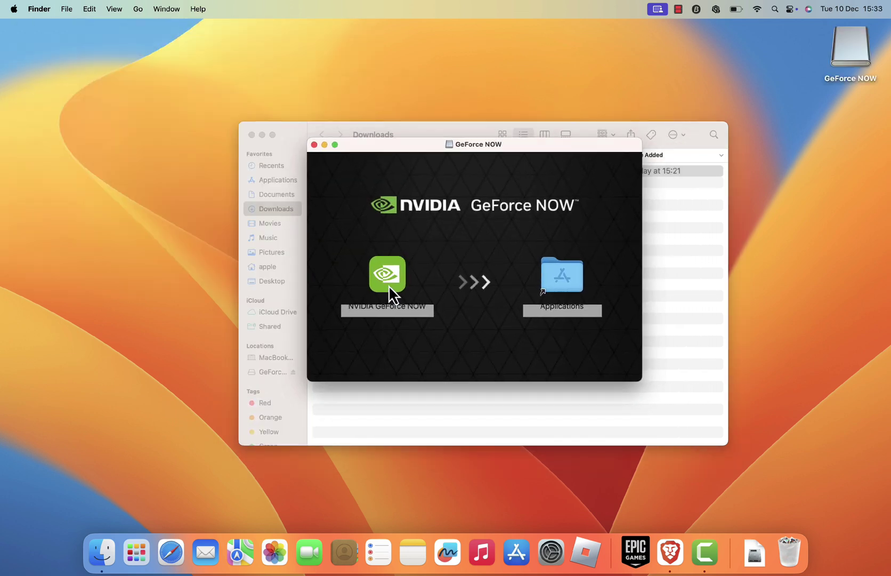
{"action": "left_click_drag", "start_coordinate": [391, 288], "coordinate": [565, 292]}
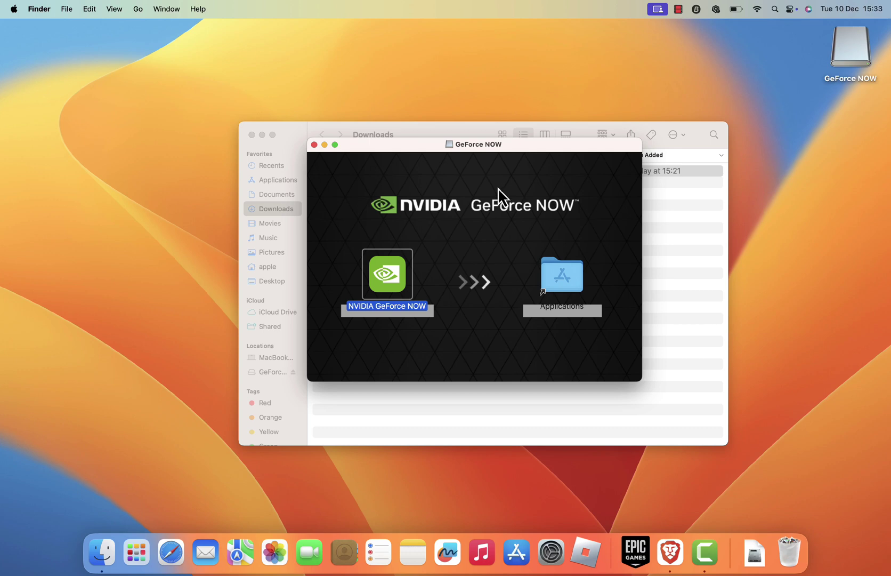
{"action": "left_click", "coordinate": [471, 212]}
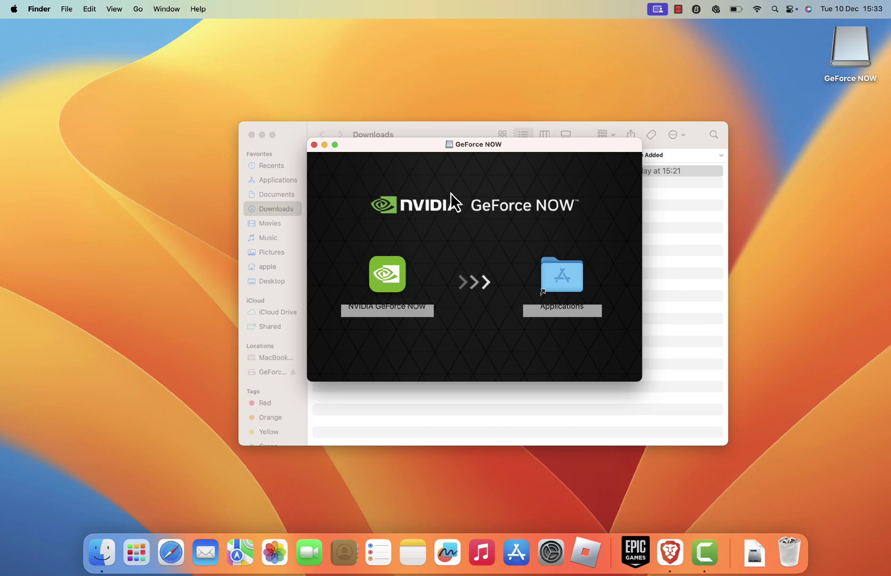
Step: Close the installer window and eject the GeForce NOW disk image from the desktop
{"action": "left_click", "coordinate": [314, 144]}
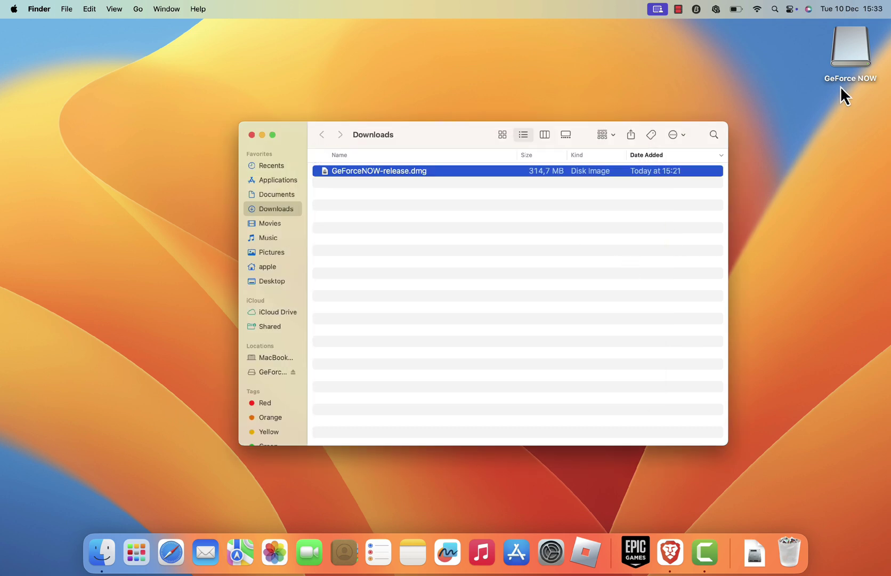
{"action": "right_click", "coordinate": [843, 54]}
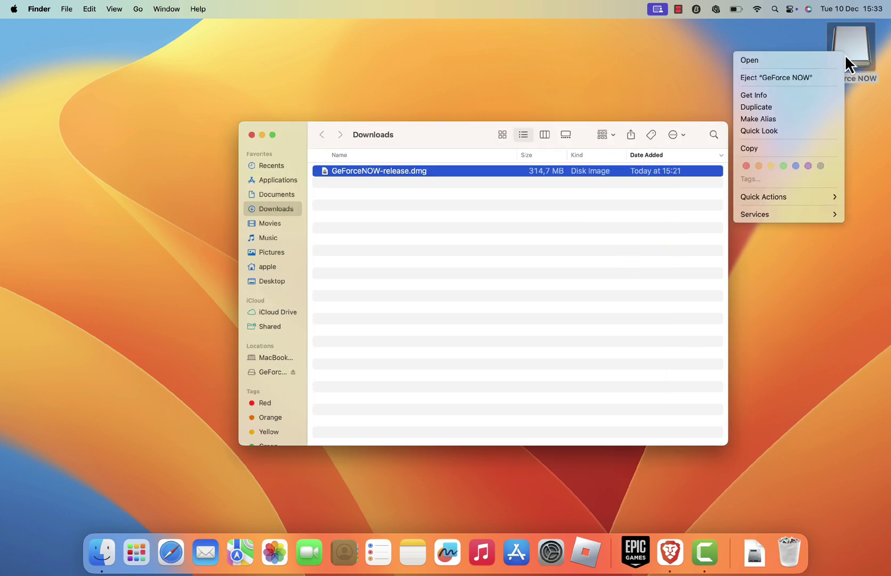
{"action": "left_click", "coordinate": [792, 79]}
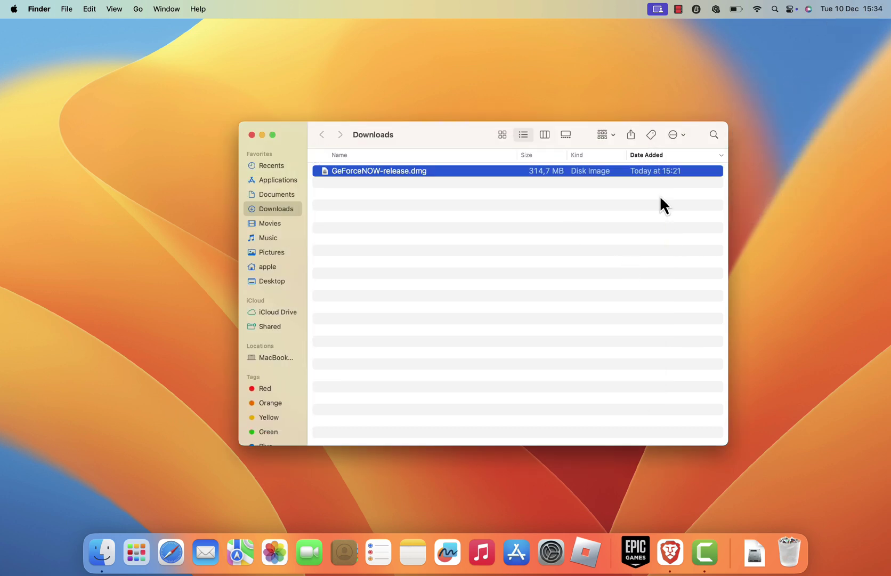
Step: Launch NVIDIA GeForce NOW from the Applications folder, approve opening the downloaded app, and minimise the Finder window
{"action": "left_click", "coordinate": [292, 179]}
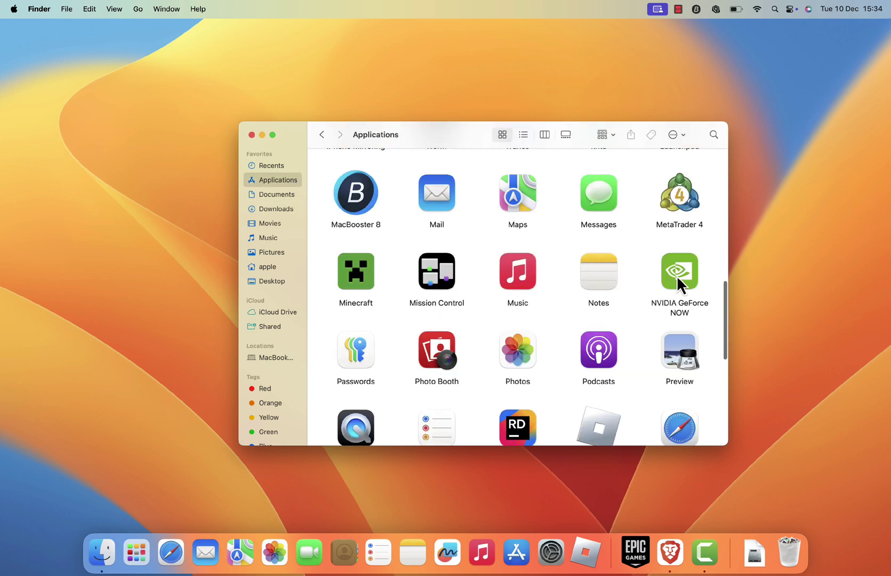
{"action": "double_click", "coordinate": [677, 277]}
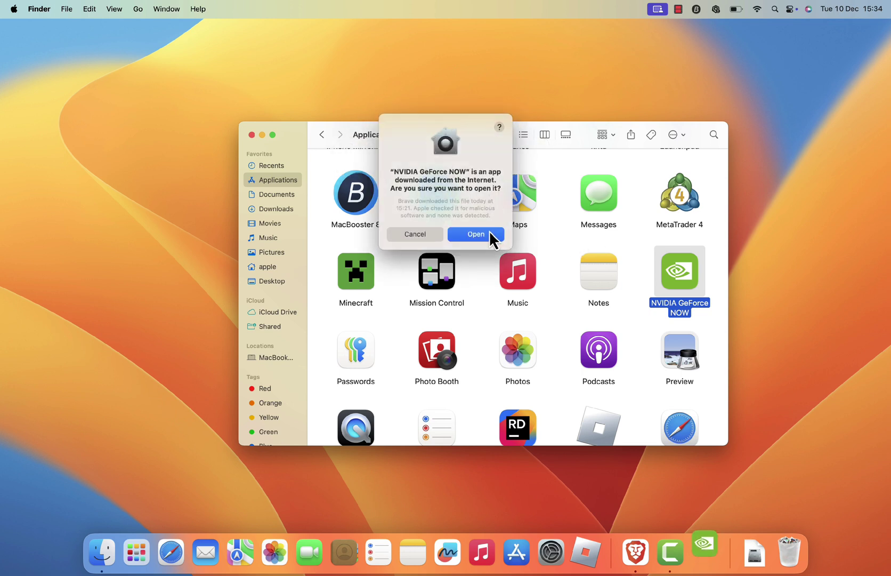
{"action": "left_click", "coordinate": [486, 234]}
{"action": "left_click", "coordinate": [261, 134]}
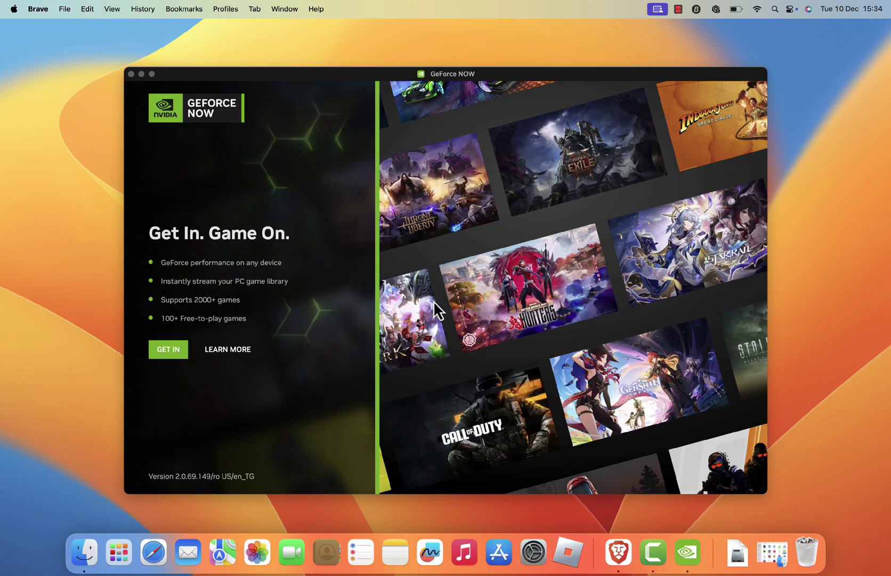
Step: Log in to the GeForce NOW app by continuing with the existing NVIDIA account in Brave, and close the login page
{"action": "left_click", "coordinate": [167, 349]}
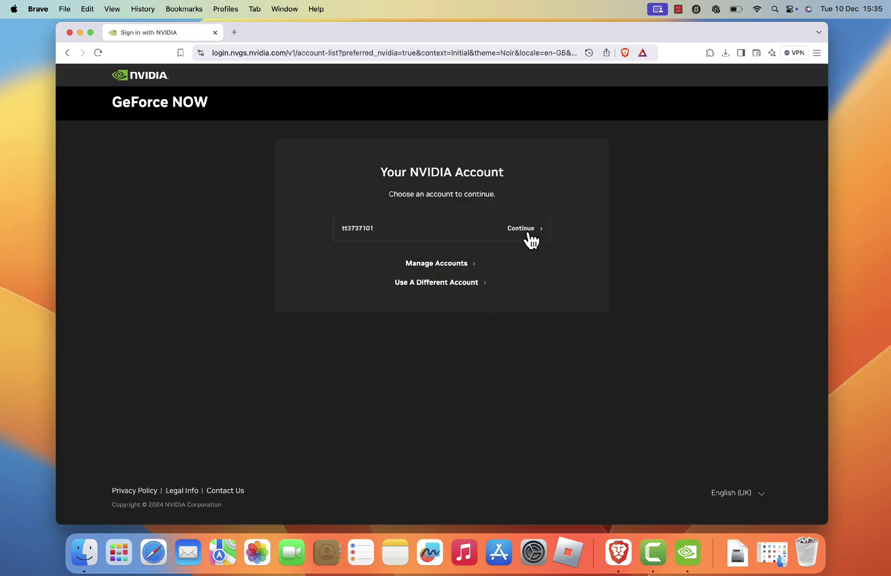
{"action": "left_click", "coordinate": [526, 232]}
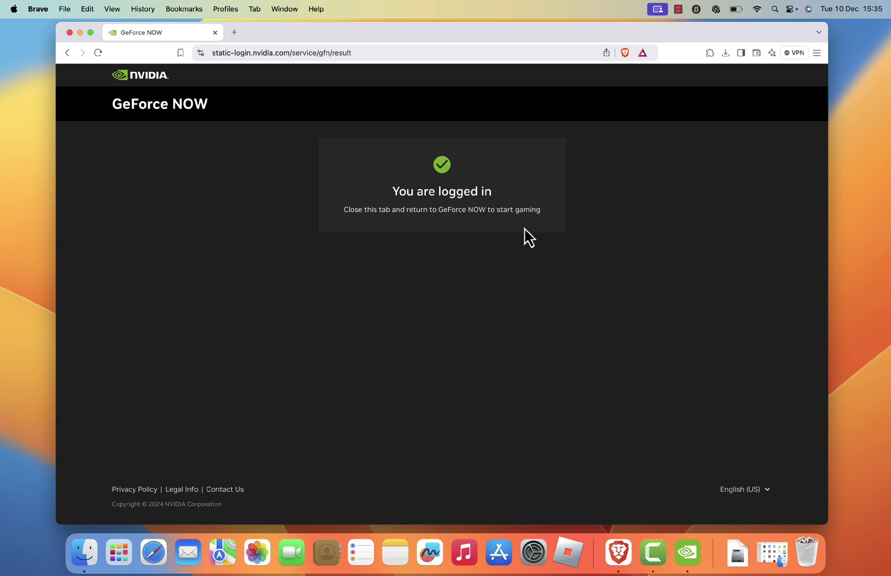
{"action": "left_click", "coordinate": [215, 32]}
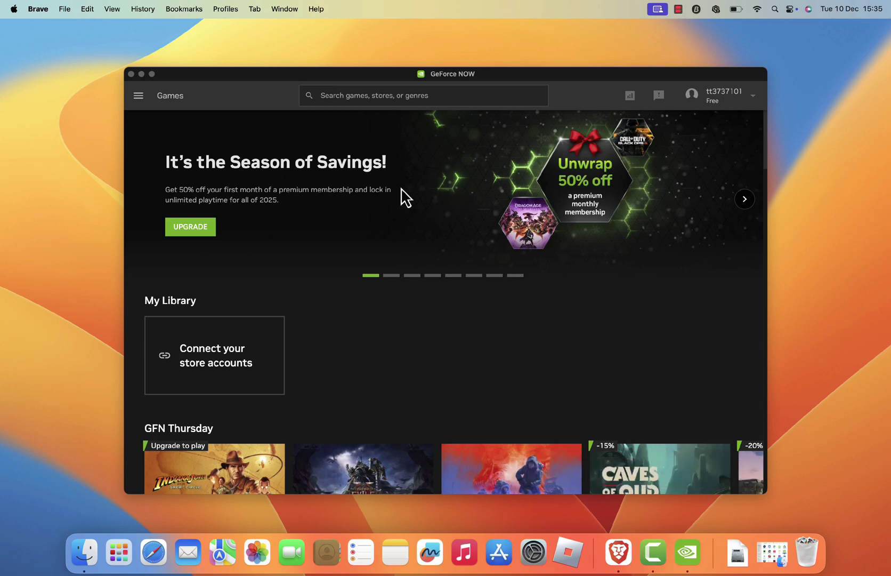
Step: Connect the Epic Games account in the GeForce NOW settings, allow NVIDIA GeForce NOW access to it, and close the browser page
{"action": "left_click", "coordinate": [140, 101]}
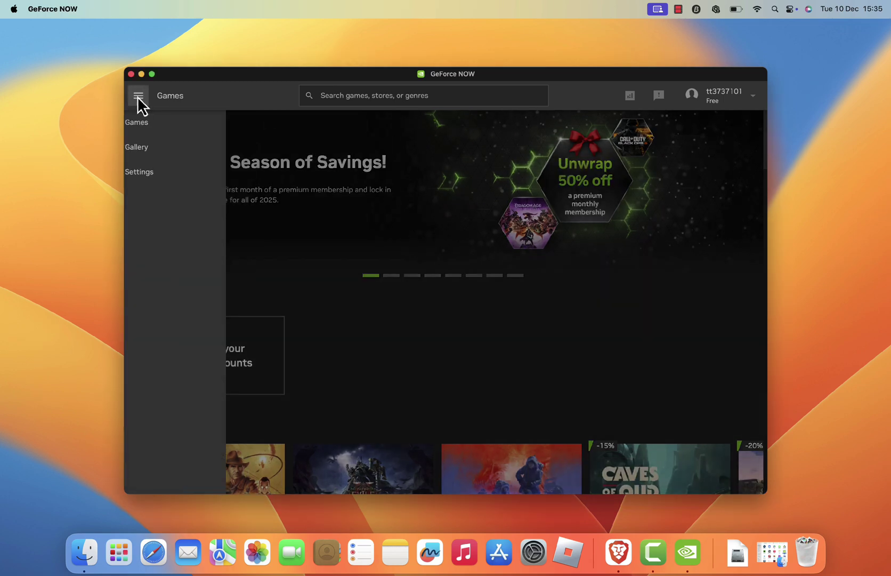
{"action": "left_click", "coordinate": [160, 181]}
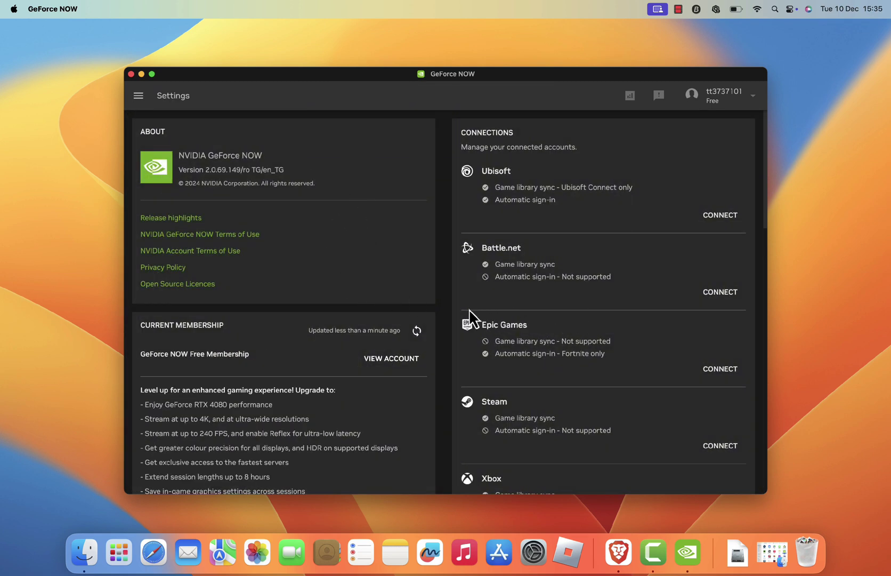
{"action": "left_click", "coordinate": [711, 370]}
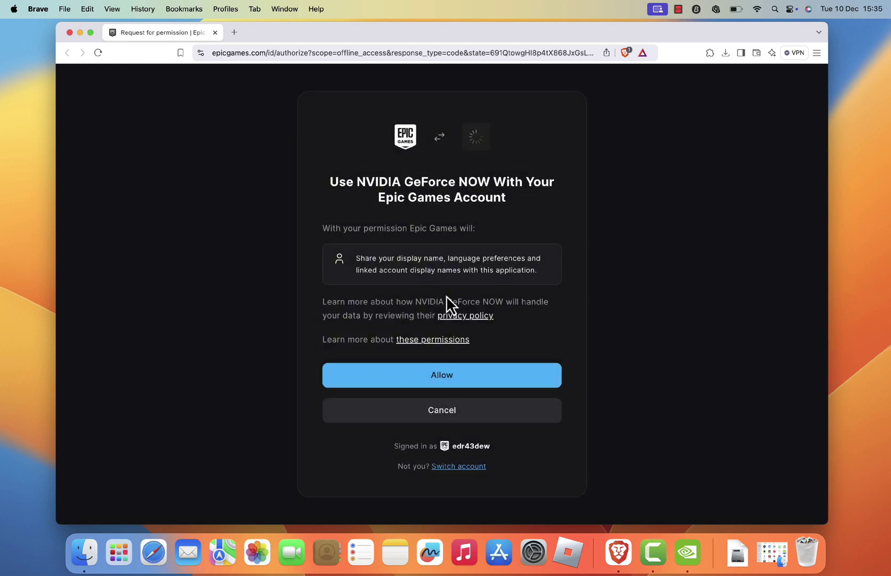
{"action": "left_click", "coordinate": [471, 379]}
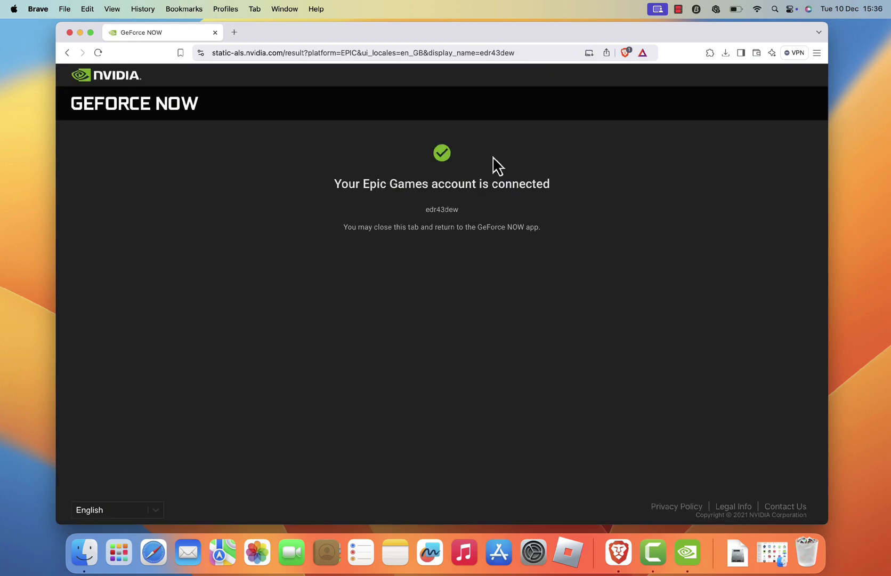
{"action": "left_click", "coordinate": [215, 32]}
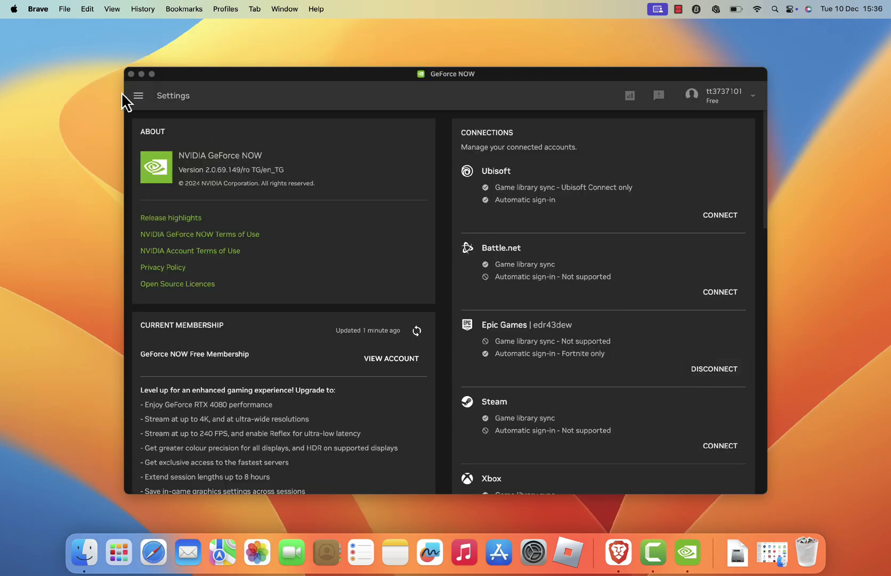
Step: Return to the Games page, search for Fortnite, and open the details of the main Fortnite game
{"action": "left_click", "coordinate": [138, 96]}
{"action": "left_click", "coordinate": [155, 122]}
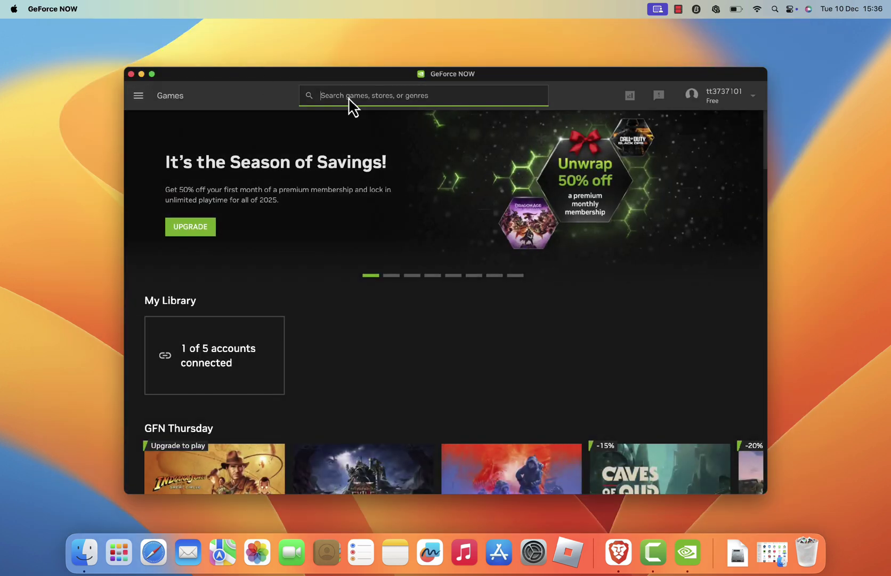
{"action": "type", "text": "Fortnite"}
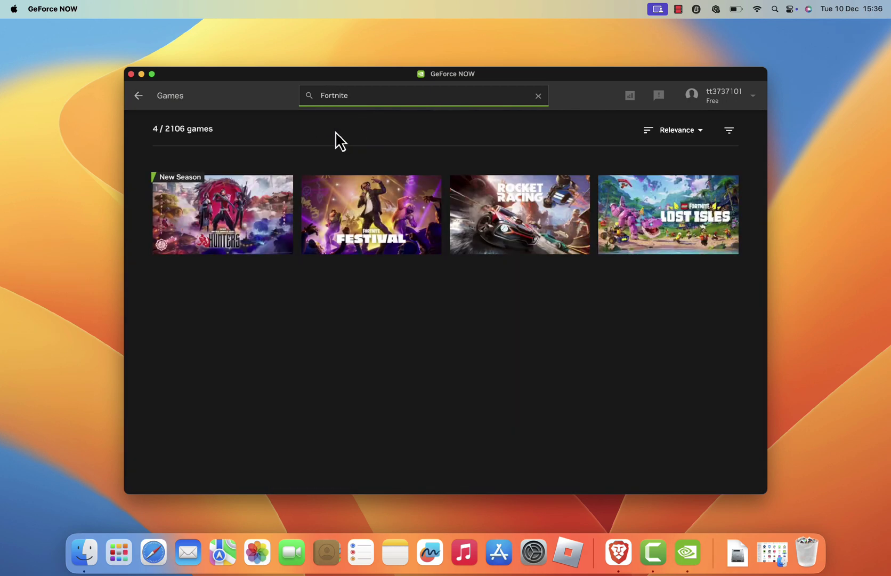
{"action": "left_click", "coordinate": [230, 238]}
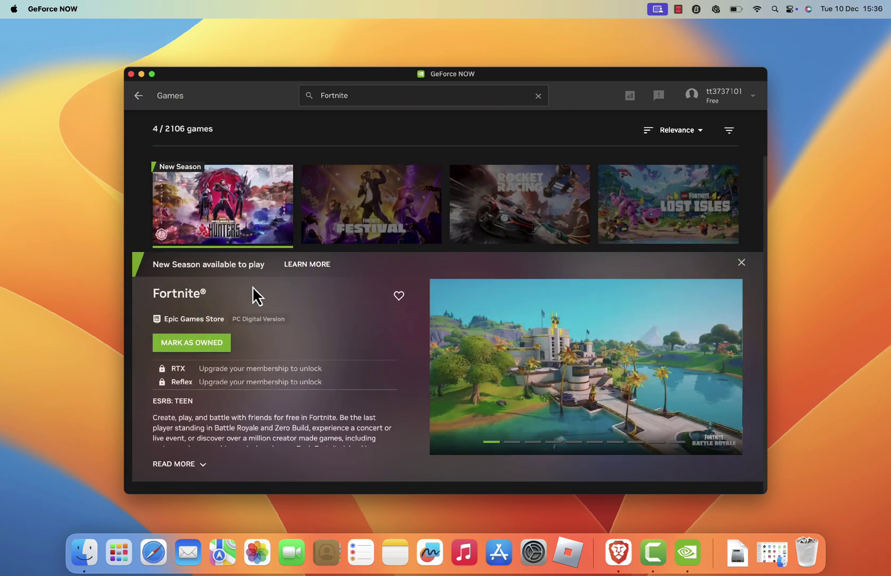
Step: Mark the Epic Games Store version of Fortnite as owned, confirm the ownership, and start playing the game
{"action": "left_click", "coordinate": [160, 344]}
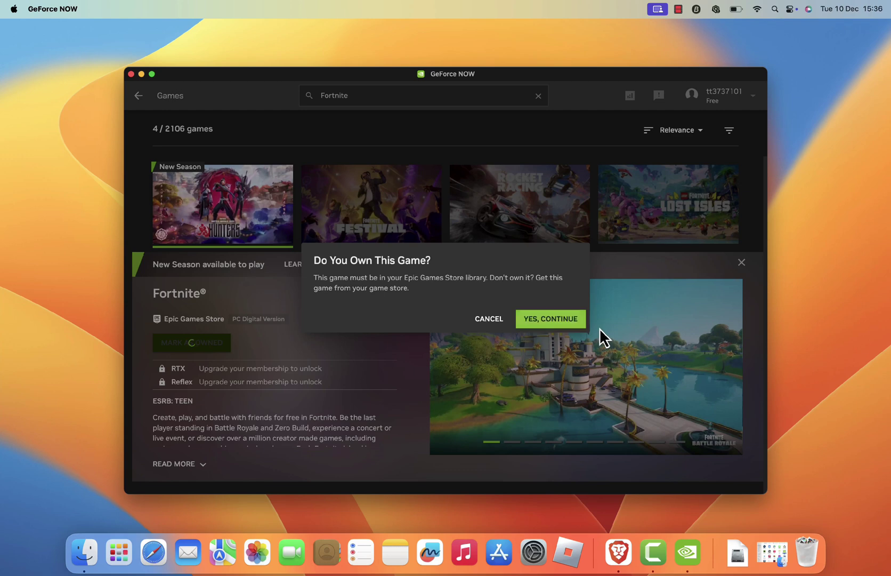
{"action": "left_click", "coordinate": [576, 324]}
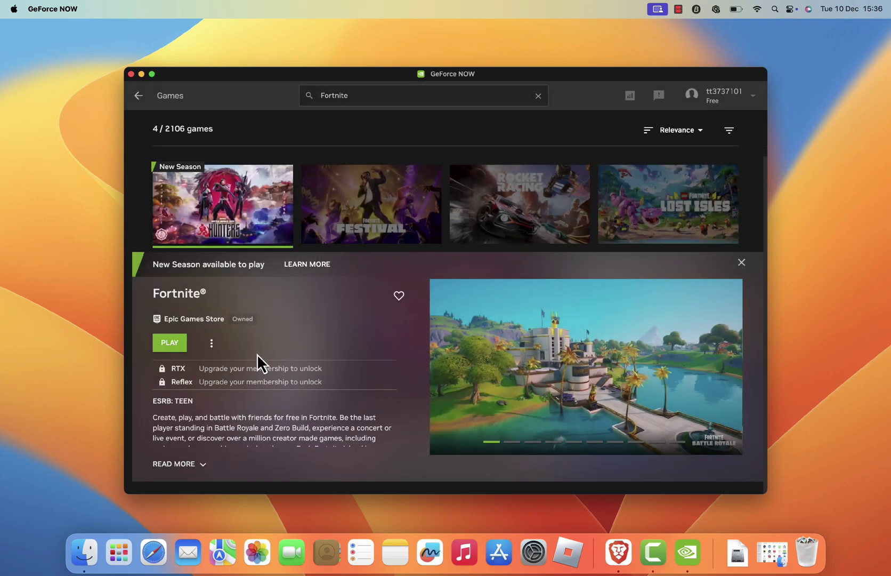
{"action": "left_click", "coordinate": [172, 344]}
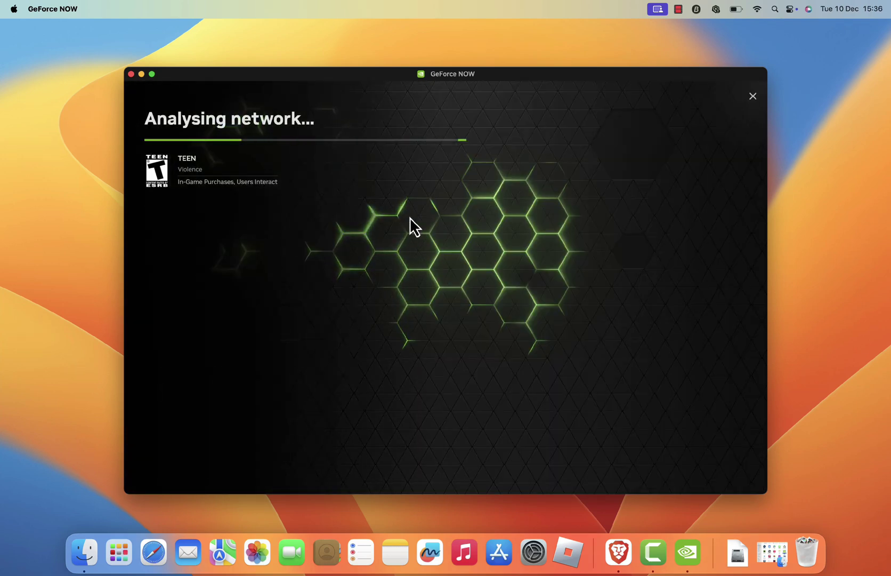